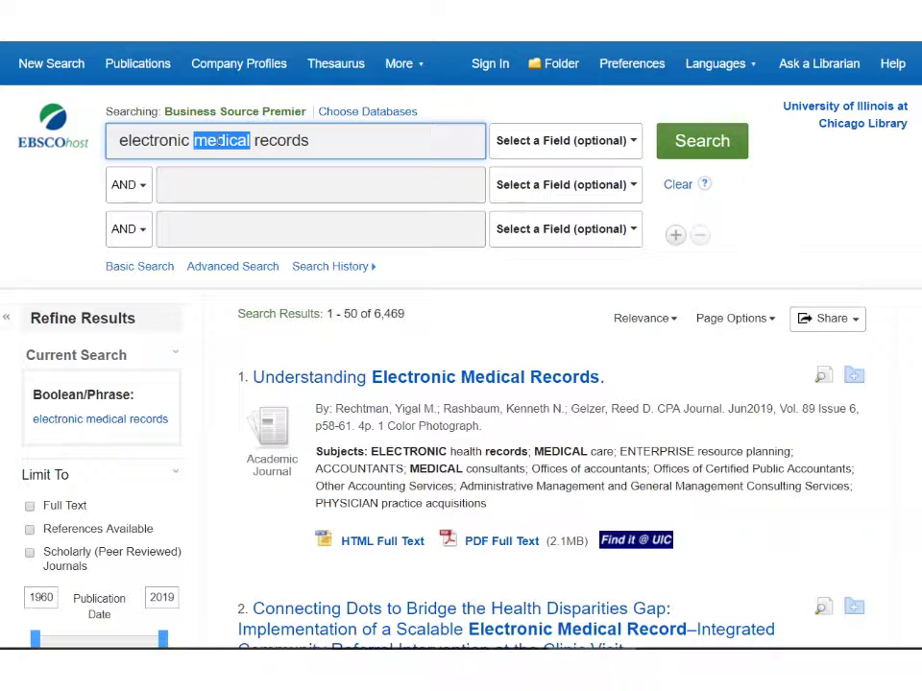
Change the search phrase to "electronic health records" and run the search
{"action": "type", "text": "health"}
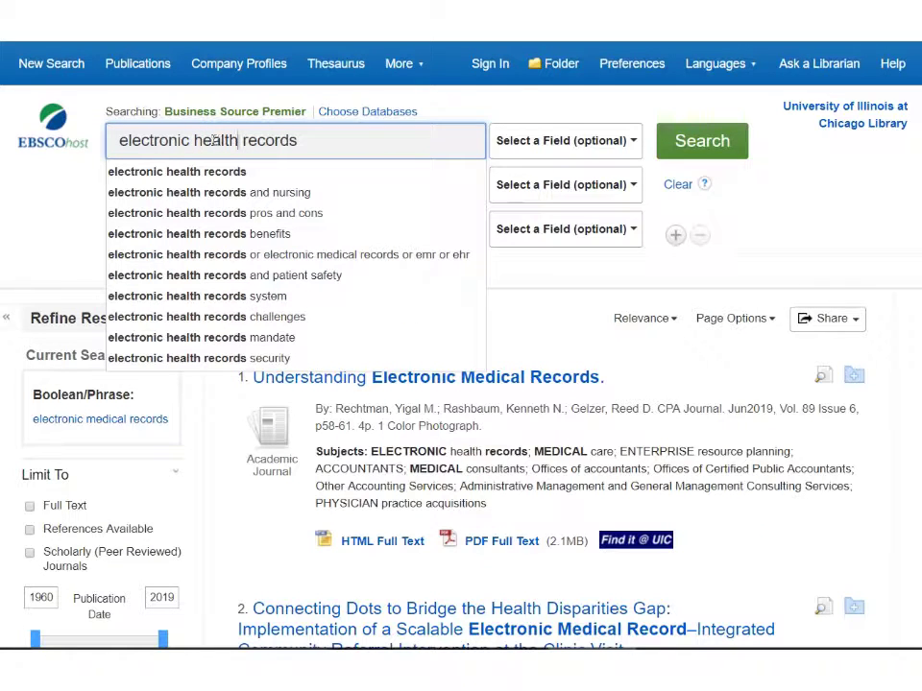
{"action": "left_click", "coordinate": [700, 144]}
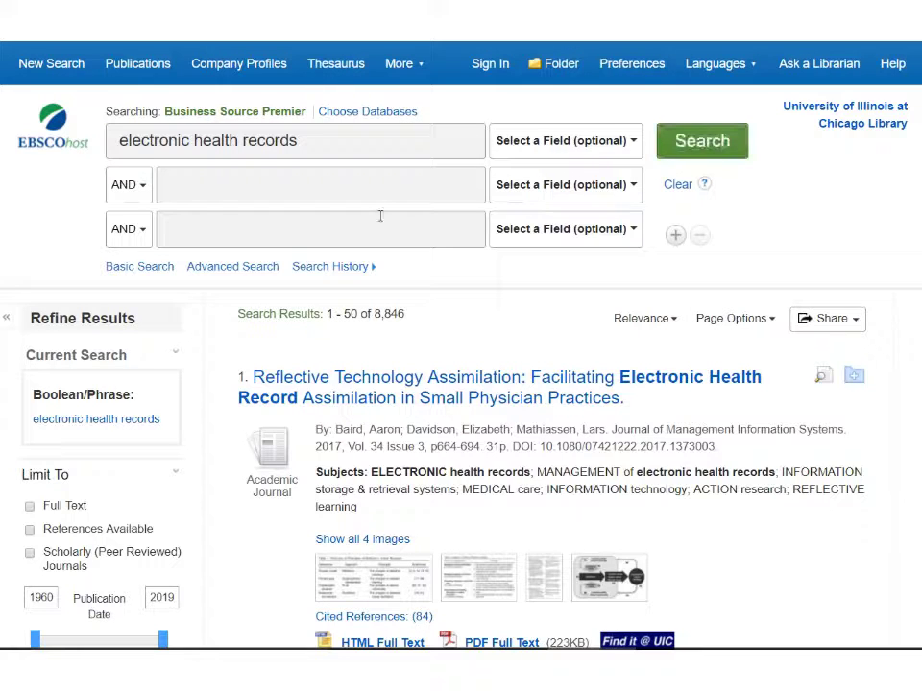
Broaden the first search line to "electronic medical records OR electronic health records" and run the search
{"action": "left_click", "coordinate": [346, 140]}
{"action": "key", "text": "Home"}
{"action": "type", "text": "ele"}
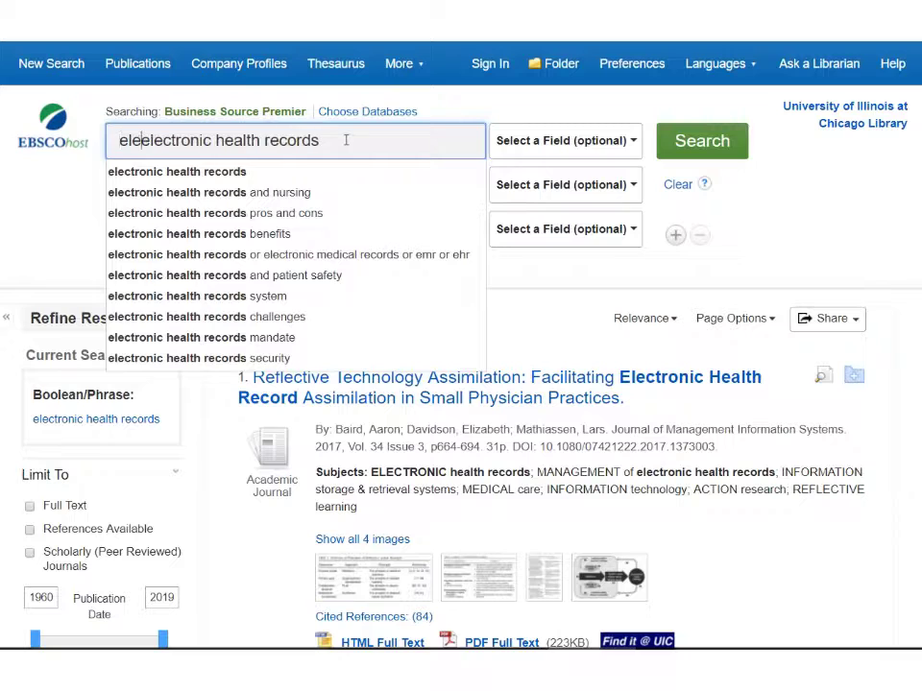
{"action": "type", "text": "ctronic me"}
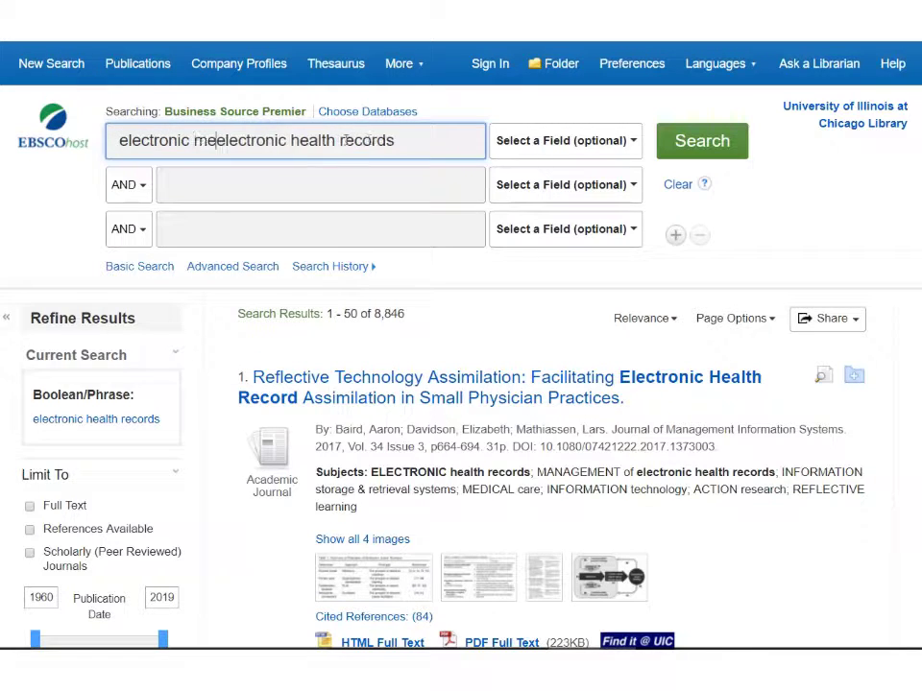
{"action": "type", "text": "dical records"}
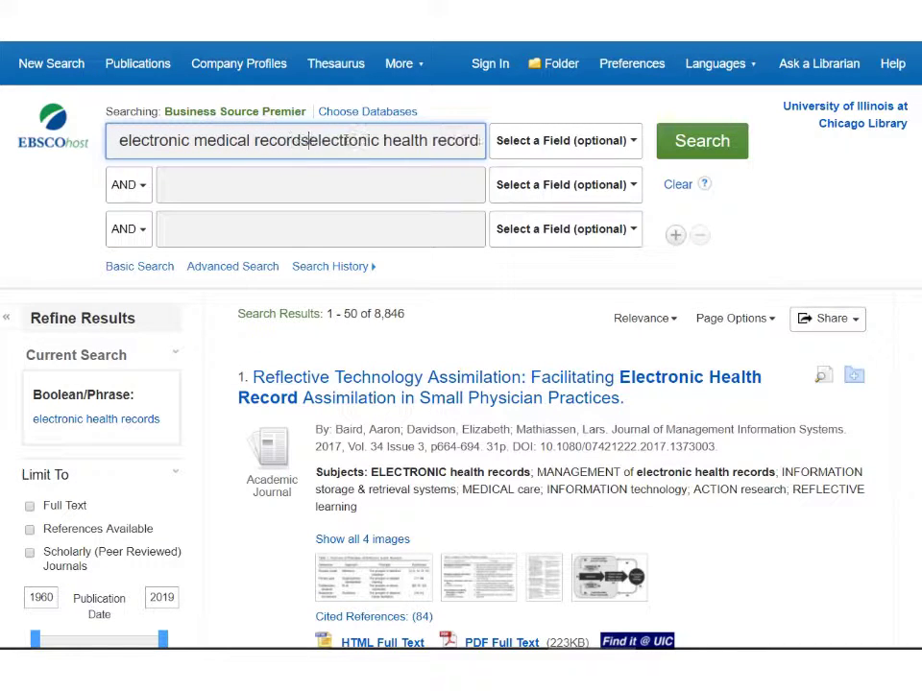
{"action": "type", "text": " OR"}
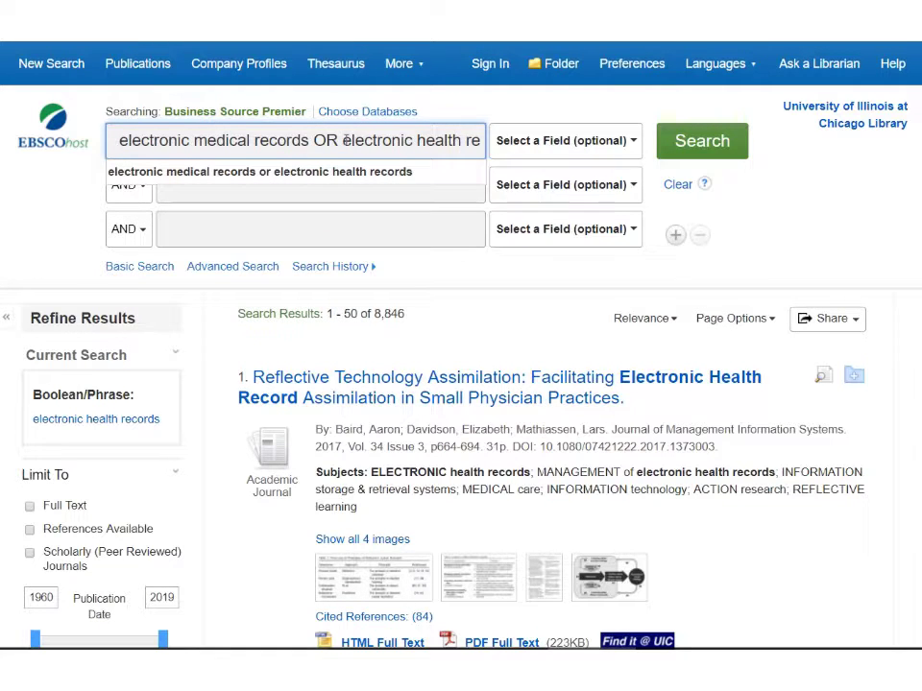
{"action": "left_click", "coordinate": [722, 146]}
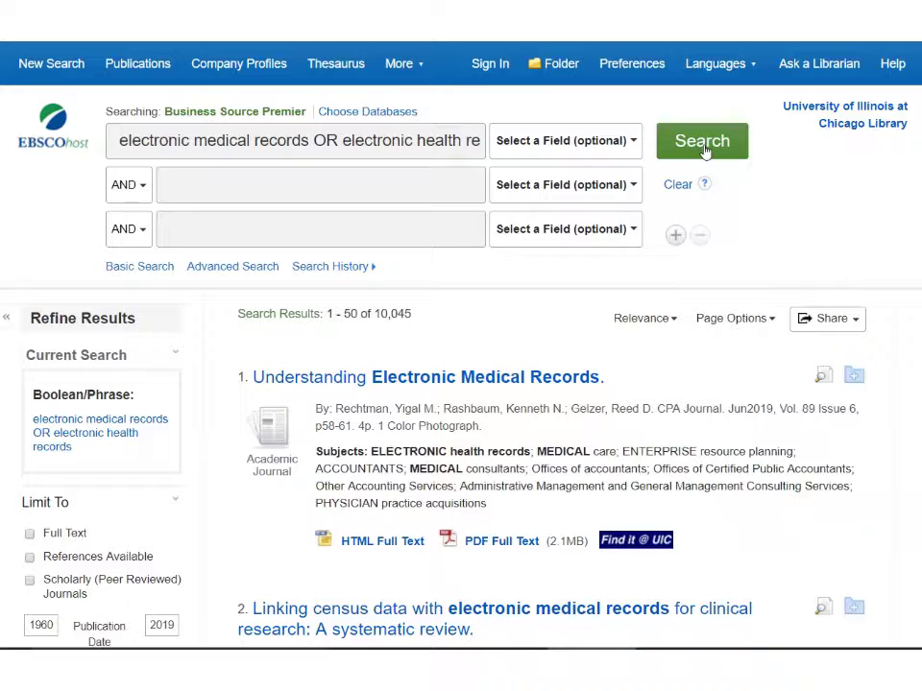
{"action": "left_click", "coordinate": [693, 149]}
Add "privacy OR security OR confidentiality" as the second AND search line and run the combined search
{"action": "left_click", "coordinate": [276, 187]}
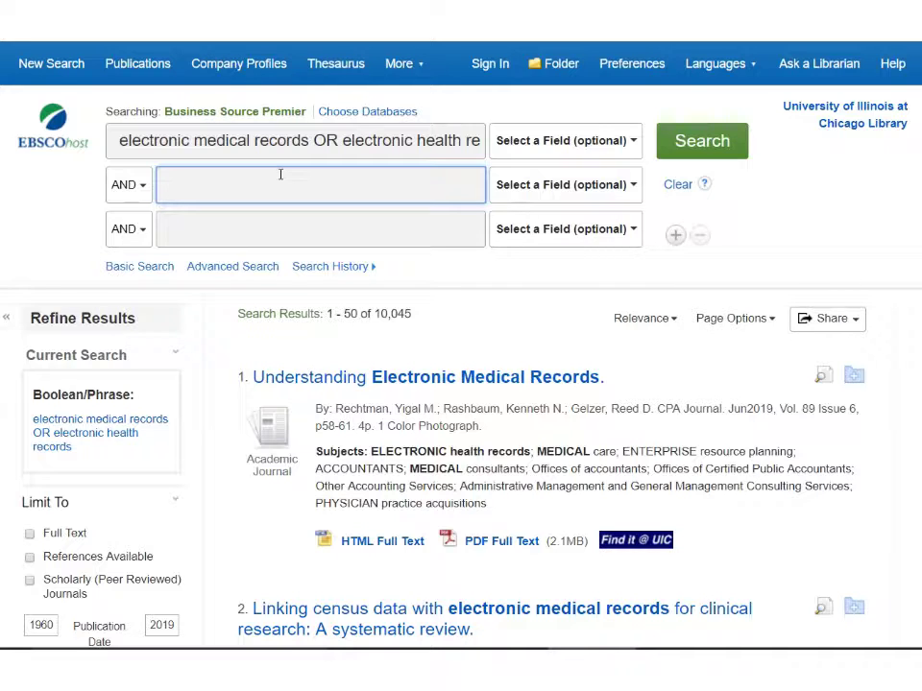
{"action": "type", "text": "privac"}
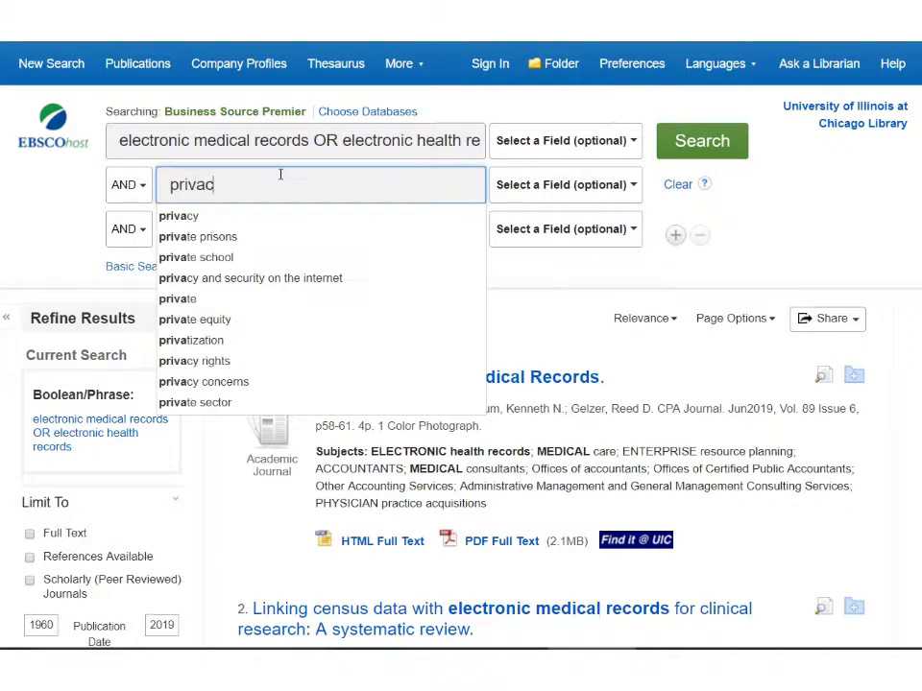
{"action": "type", "text": "y OR securi"}
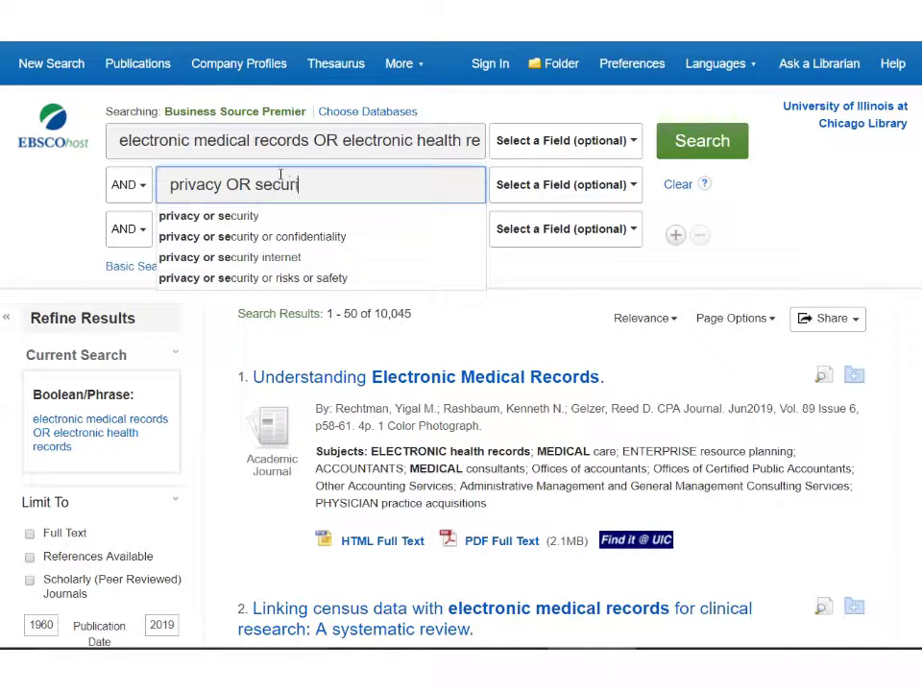
{"action": "type", "text": "ty OR confidentiality"}
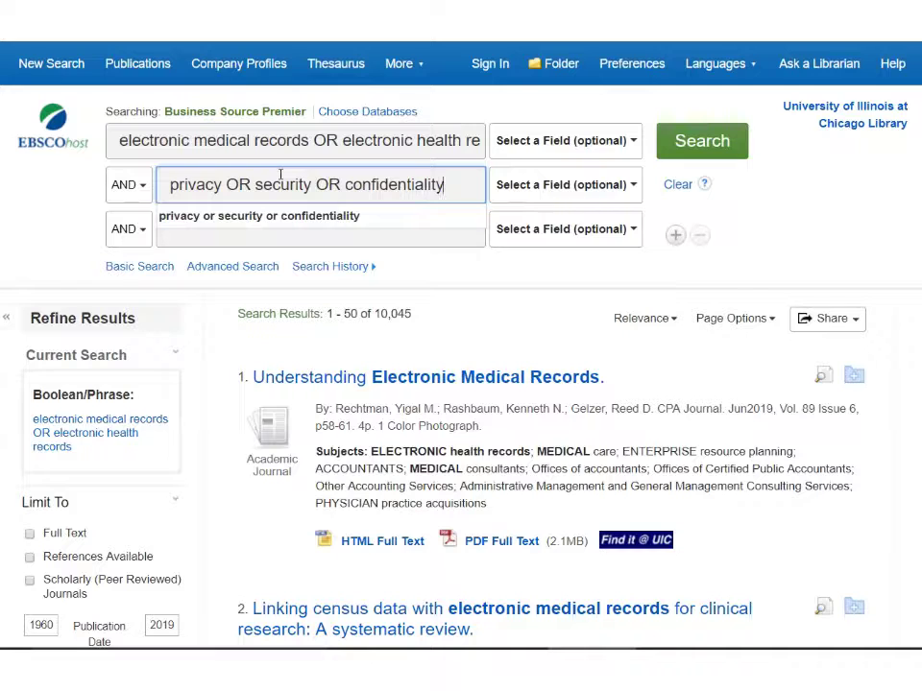
{"action": "left_click", "coordinate": [64, 199]}
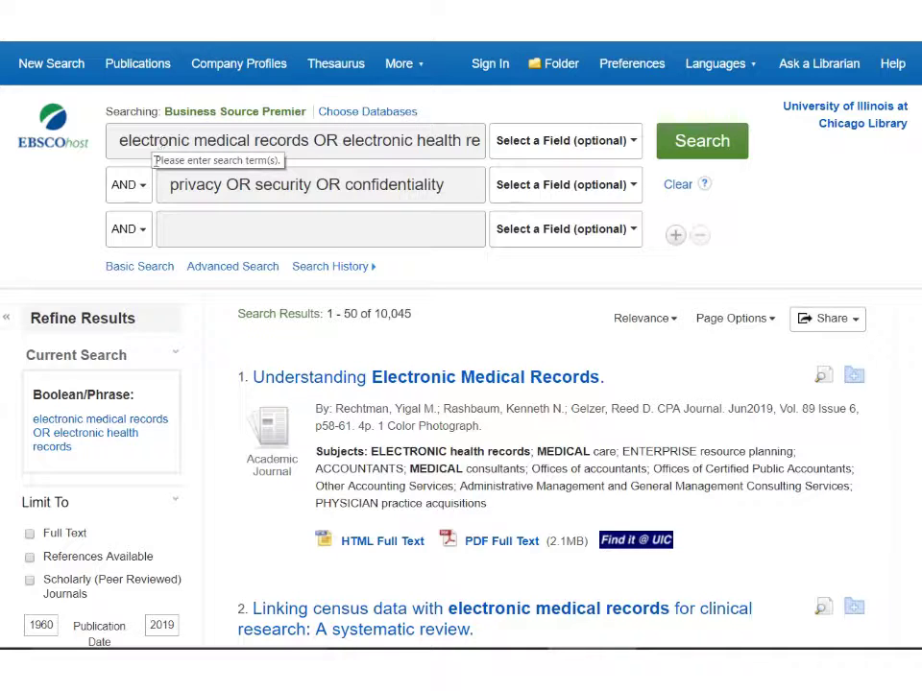
{"action": "left_click", "coordinate": [713, 147]}
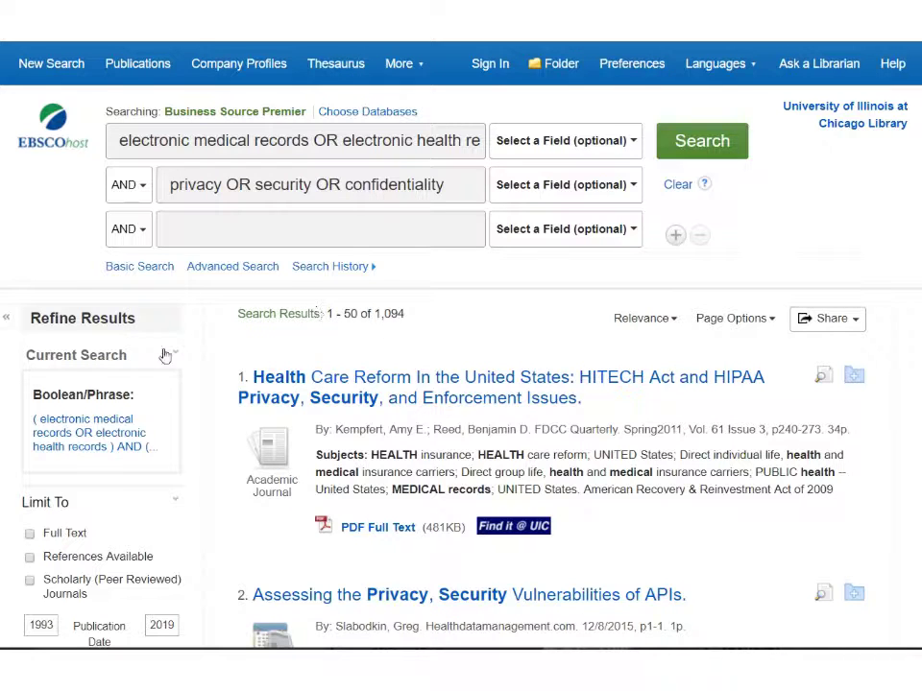
Limit the results to publications dated from 2009 onward
{"action": "scroll", "coordinate": [158, 364], "scroll_direction": "down", "scroll_amount": 3}
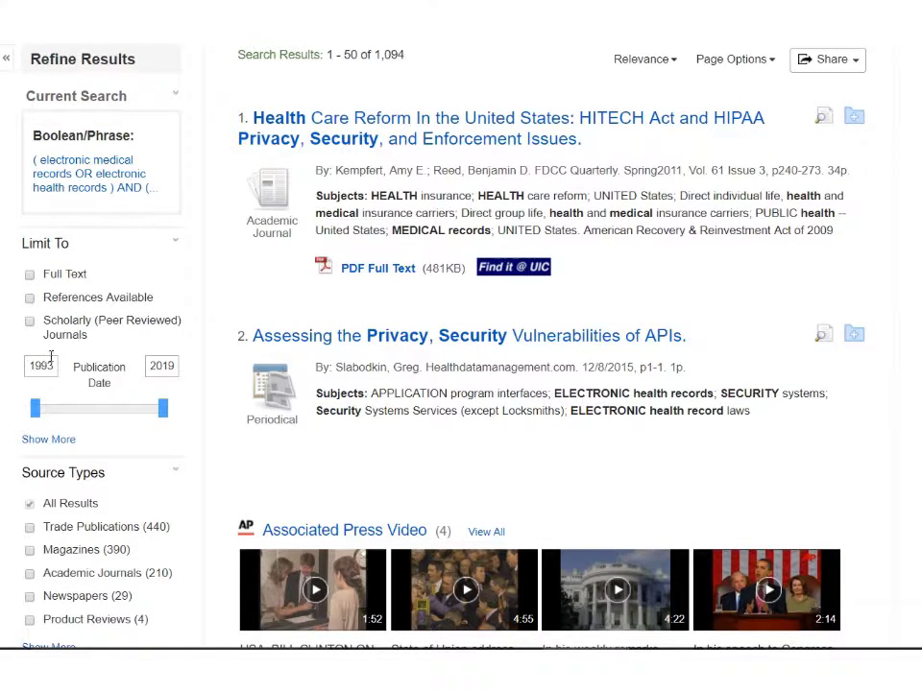
{"action": "left_click_drag", "start_coordinate": [51, 355], "coordinate": [16, 363]}
{"action": "key", "text": "BackSpace"}
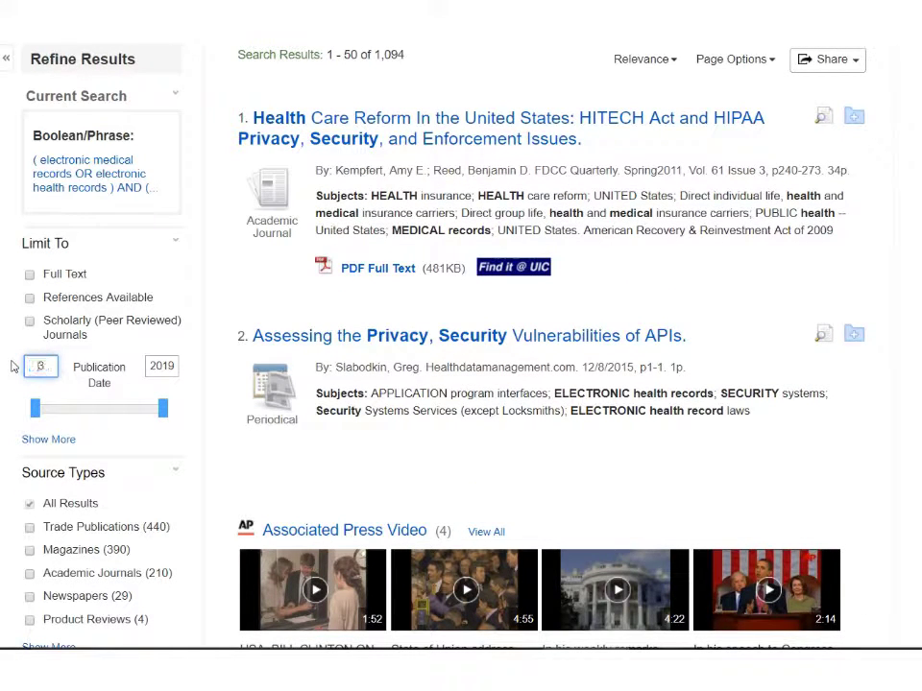
{"action": "key", "text": "Delete"}
{"action": "type", "text": "2009"}
{"action": "key", "text": "Return"}
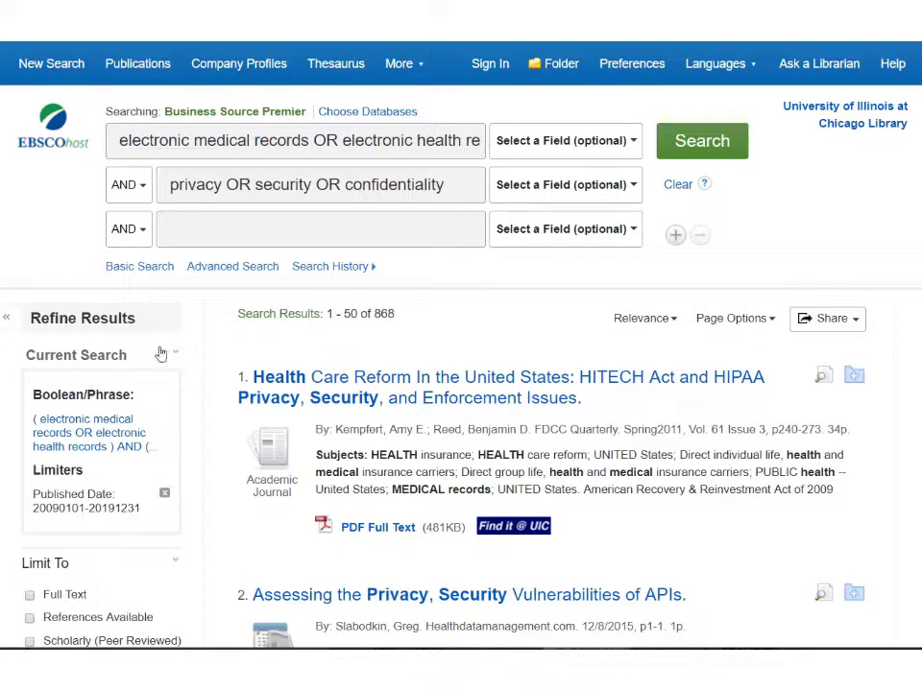
Add "emergency department OR emergency room" as the third AND search line and run the narrowed search
{"action": "scroll", "coordinate": [154, 356], "scroll_direction": "down", "scroll_amount": 3}
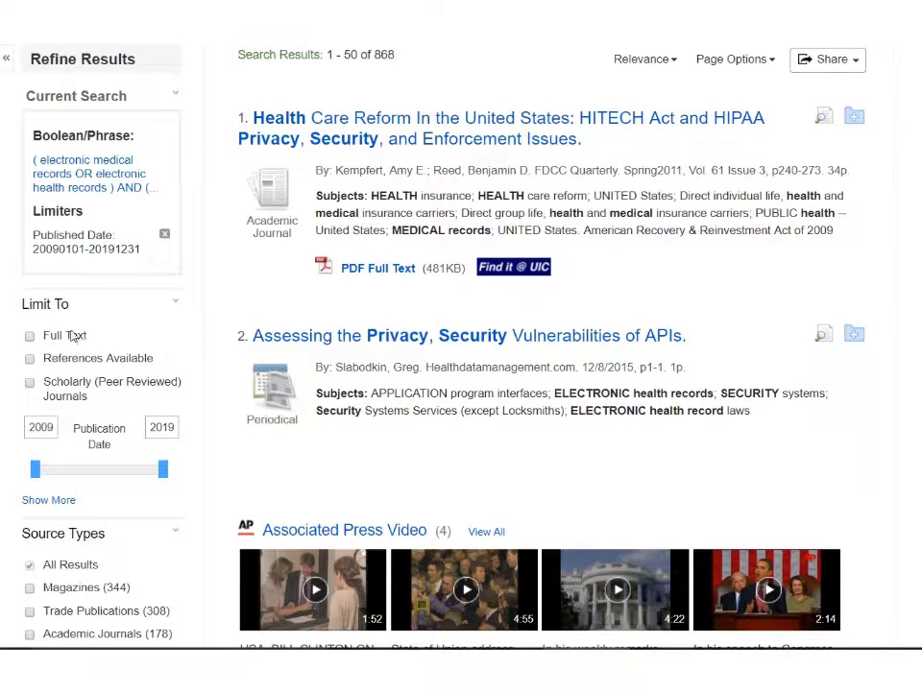
{"action": "scroll", "coordinate": [389, 288], "scroll_direction": "up", "scroll_amount": 3}
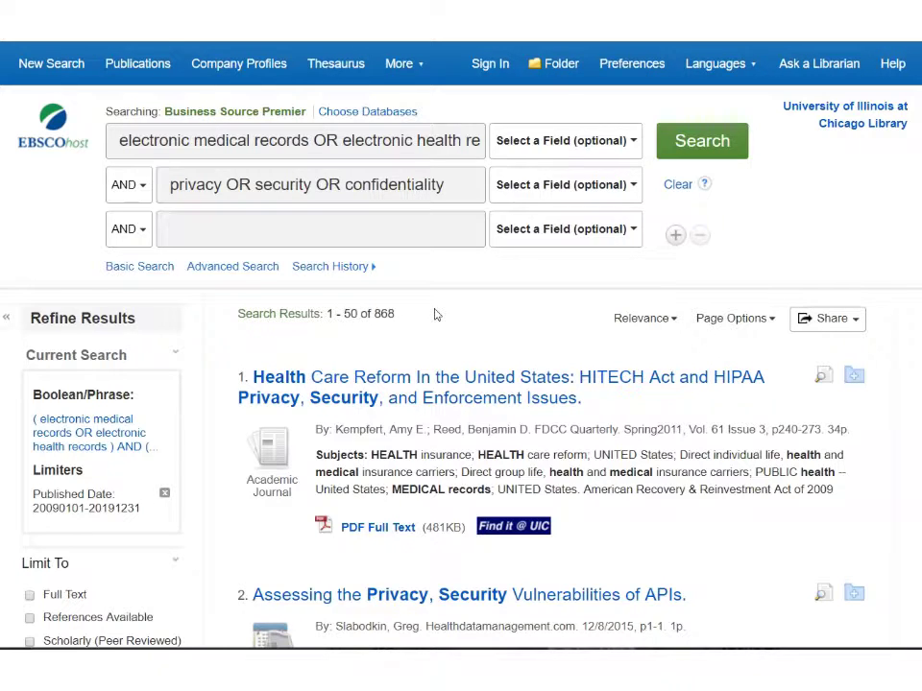
{"action": "left_click", "coordinate": [220, 236]}
{"action": "type", "text": "emerge"}
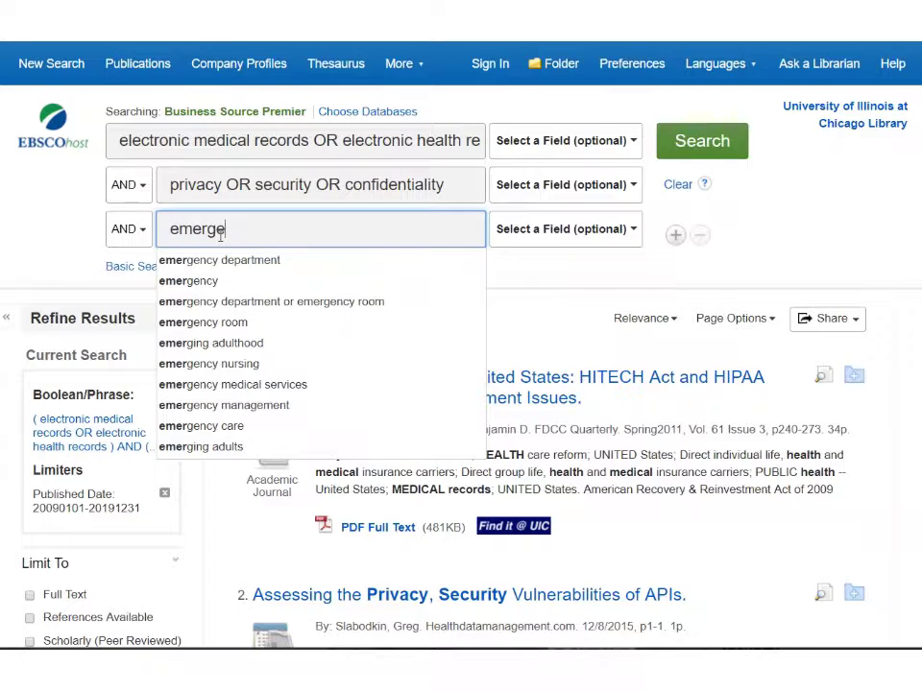
{"action": "type", "text": "ncy department O"}
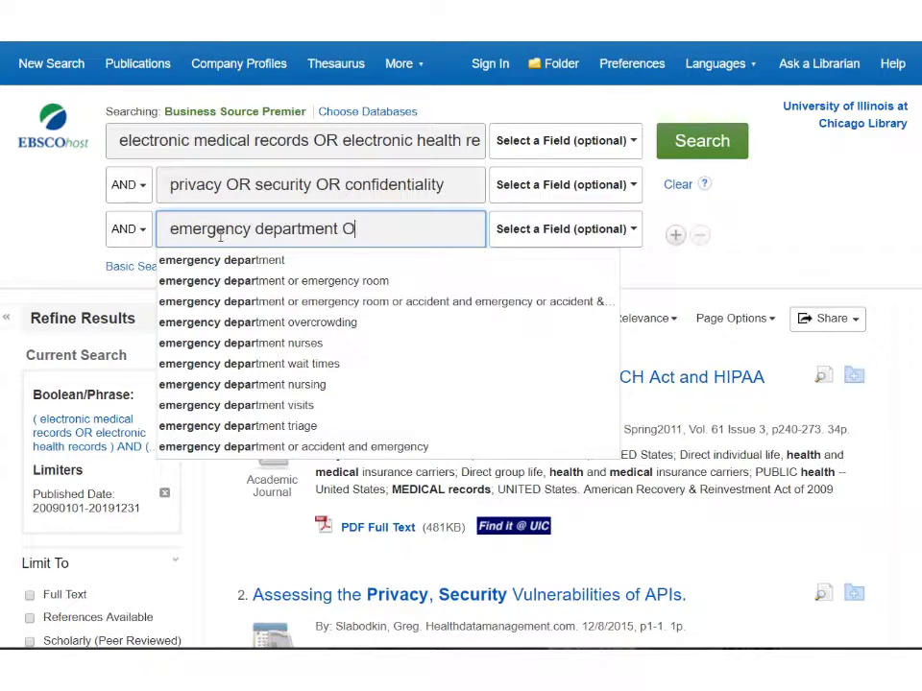
{"action": "type", "text": "R emergency "}
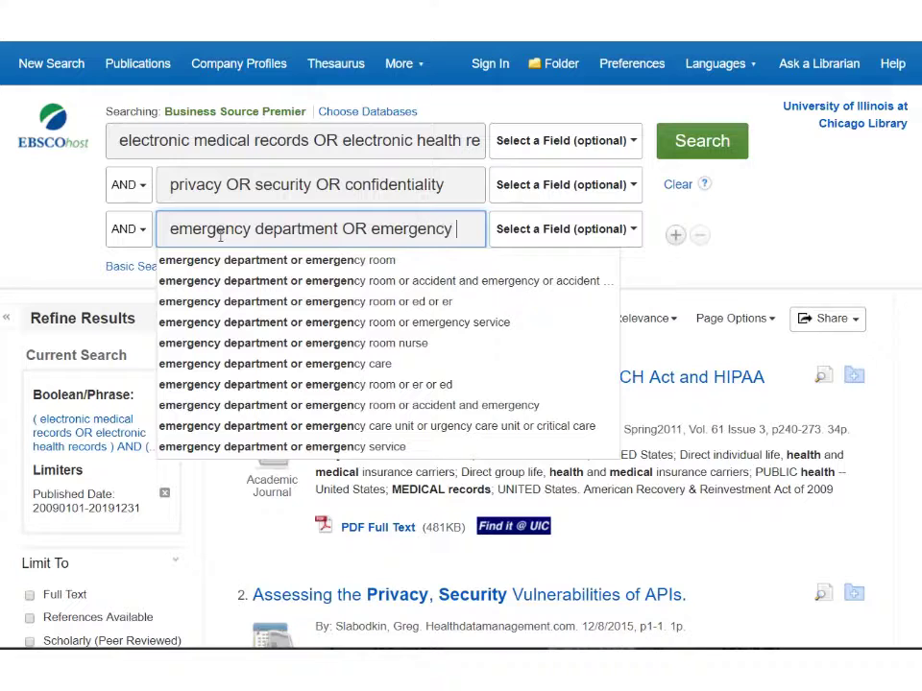
{"action": "type", "text": "room"}
{"action": "left_click", "coordinate": [672, 156]}
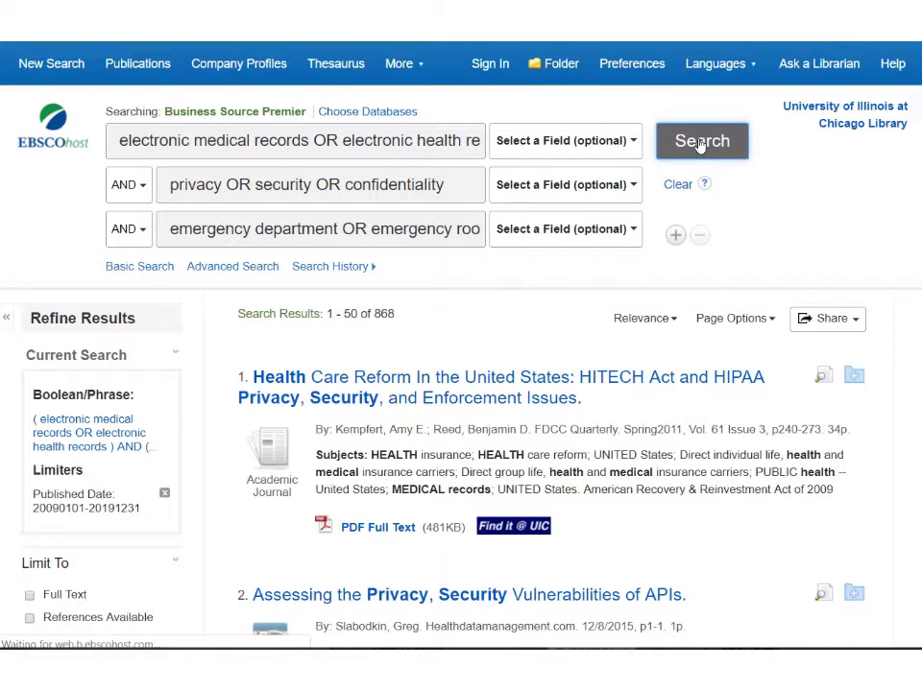
{"action": "left_click", "coordinate": [700, 141]}
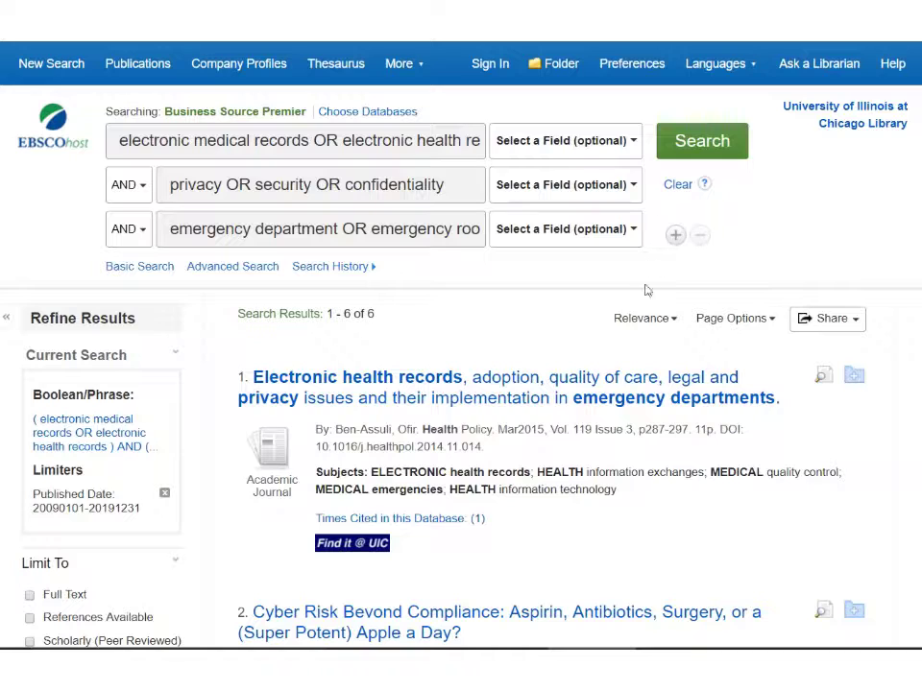
Open the detailed record of the first result, on electronic health records in emergency departments, and examine its subject terms
{"action": "left_click", "coordinate": [555, 399]}
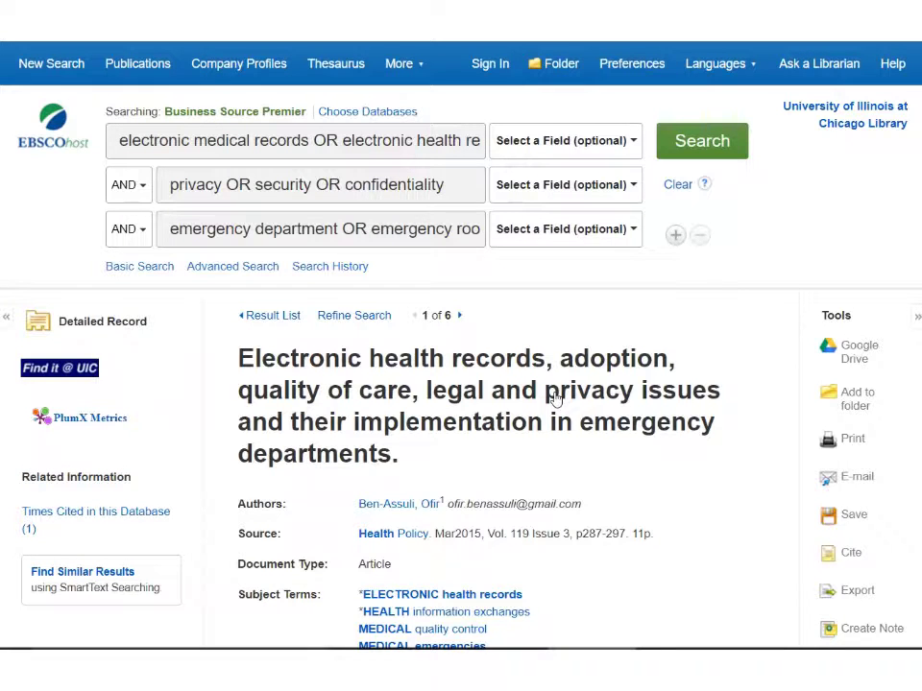
{"action": "scroll", "coordinate": [603, 510], "scroll_direction": "down", "scroll_amount": 1}
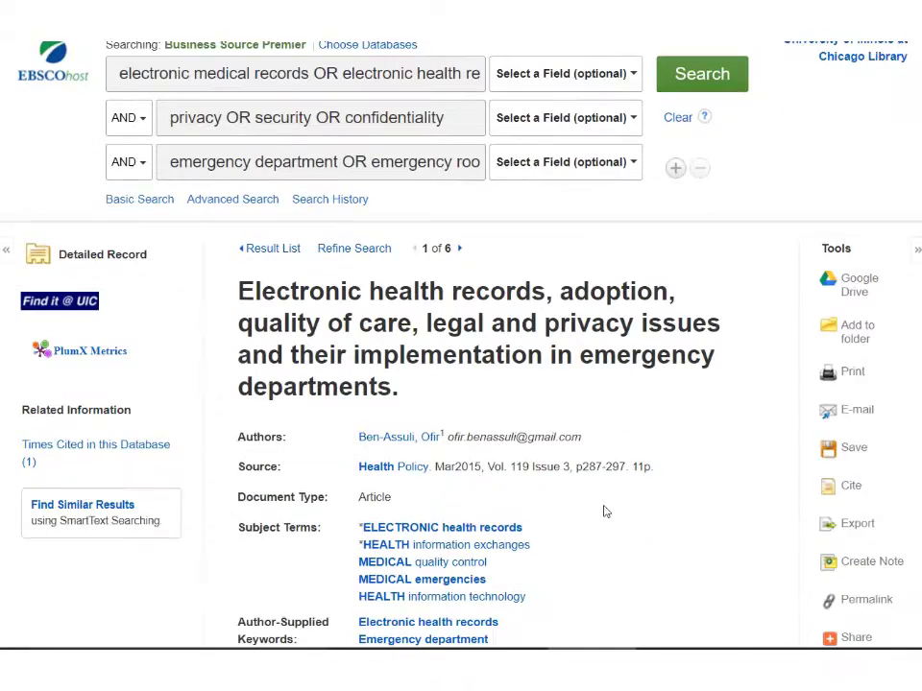
{"action": "scroll", "coordinate": [603, 511], "scroll_direction": "down", "scroll_amount": 1}
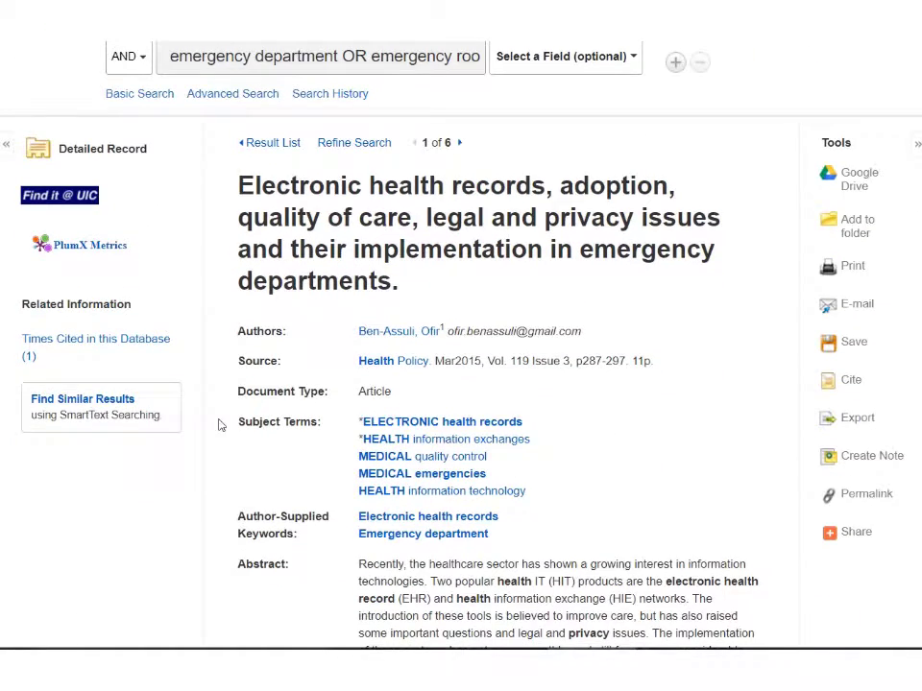
{"action": "left_click_drag", "start_coordinate": [240, 422], "coordinate": [549, 499]}
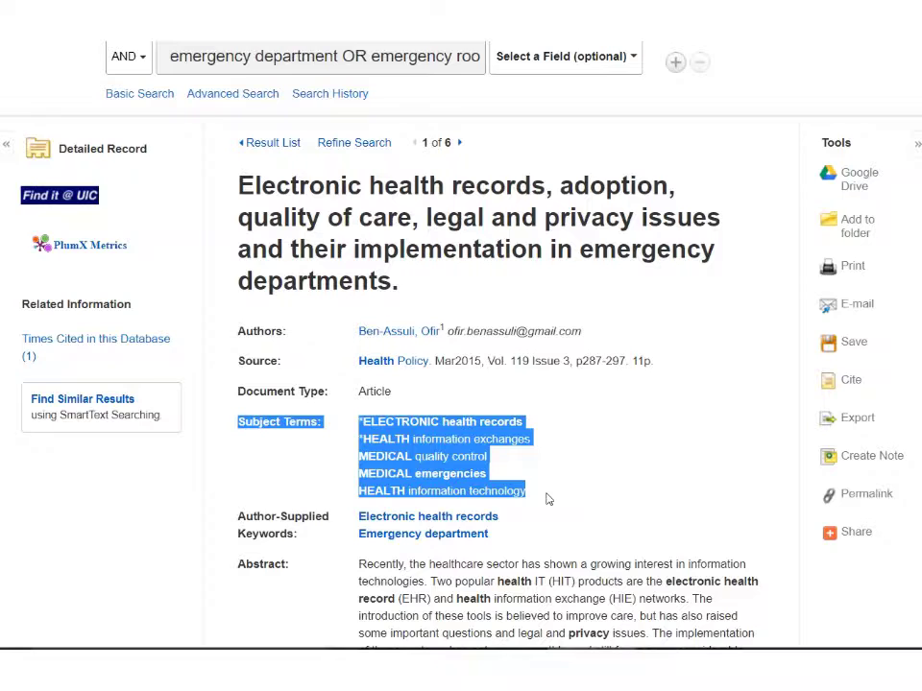
{"action": "left_click", "coordinate": [442, 239]}
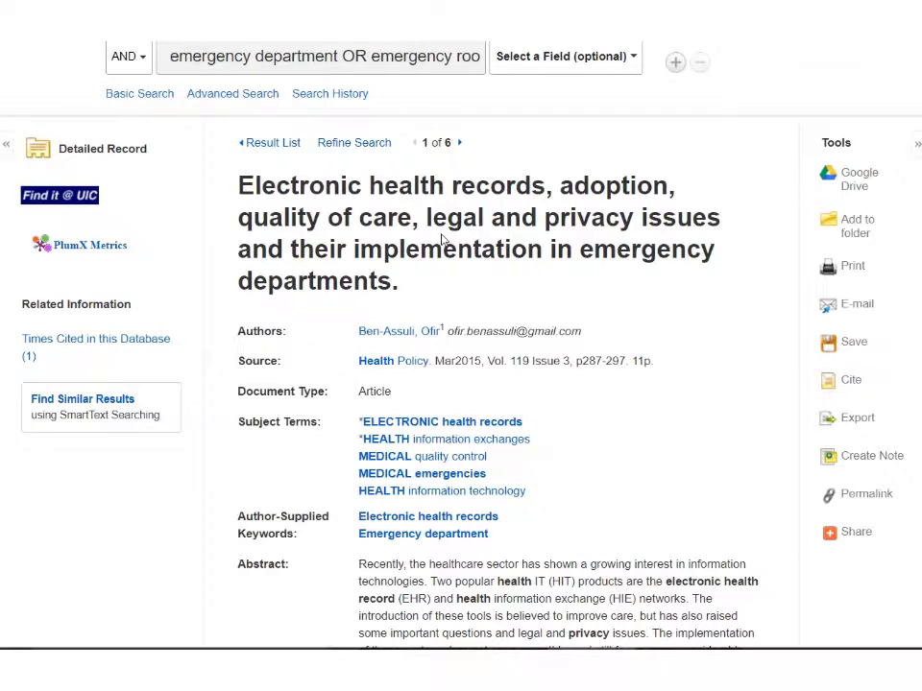
{"action": "left_click", "coordinate": [402, 495]}
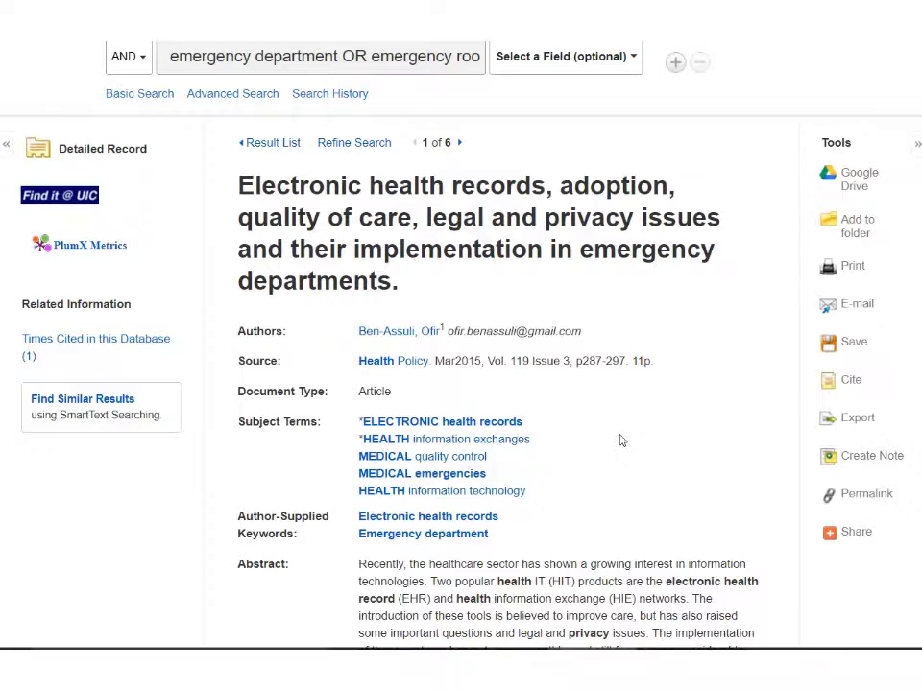
Look up the article's full-text sources through the UIC library and open the ScienceDirect Journals version
{"action": "left_click", "coordinate": [69, 205]}
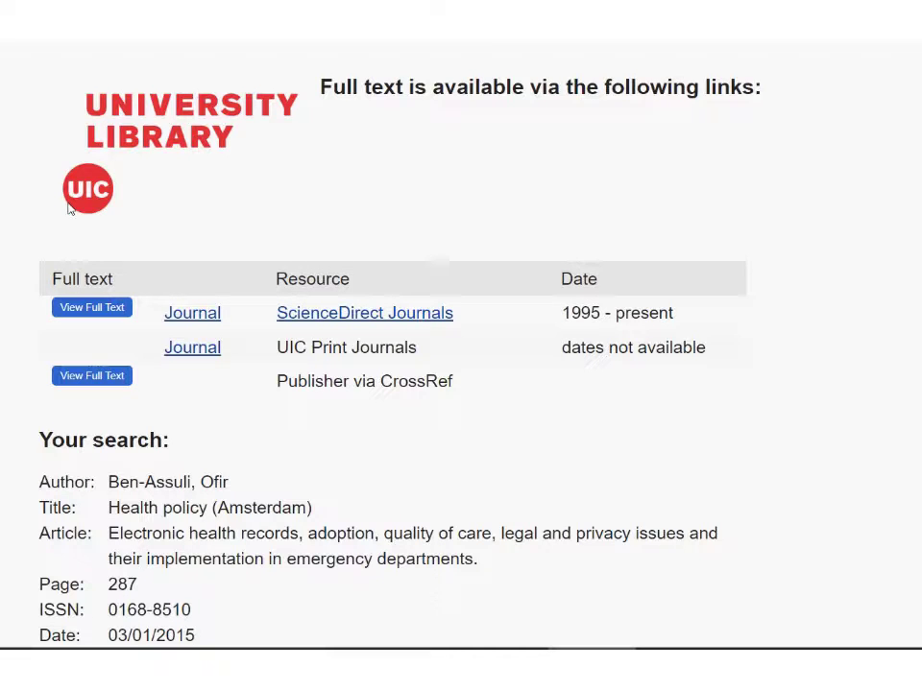
{"action": "left_click", "coordinate": [96, 309]}
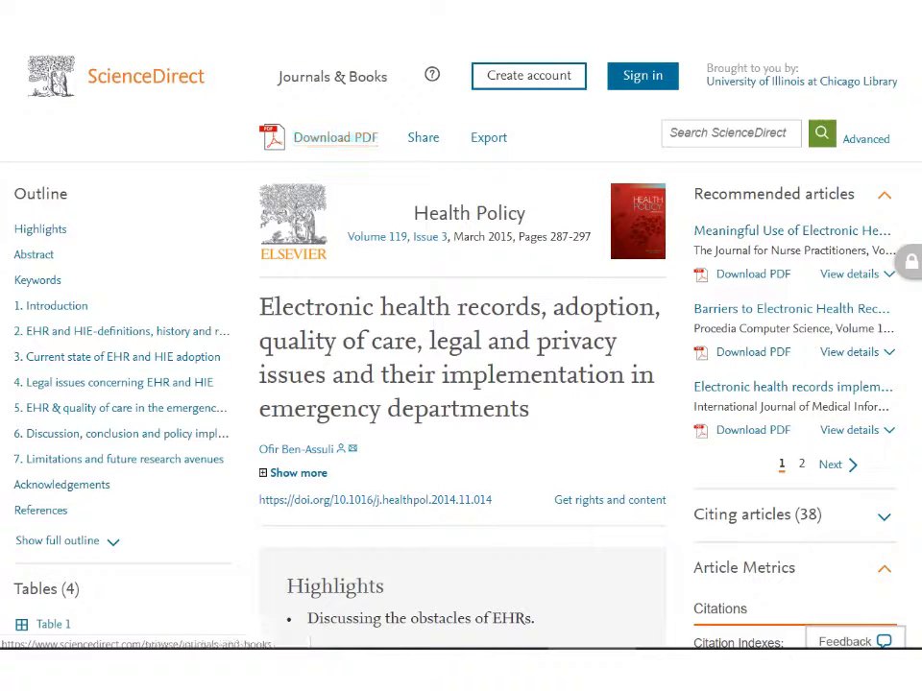
Return to the library's full-text options and start an interlibrary loan request with Library of the Health Sciences – Chicago
{"action": "key", "text": "alt+Left"}
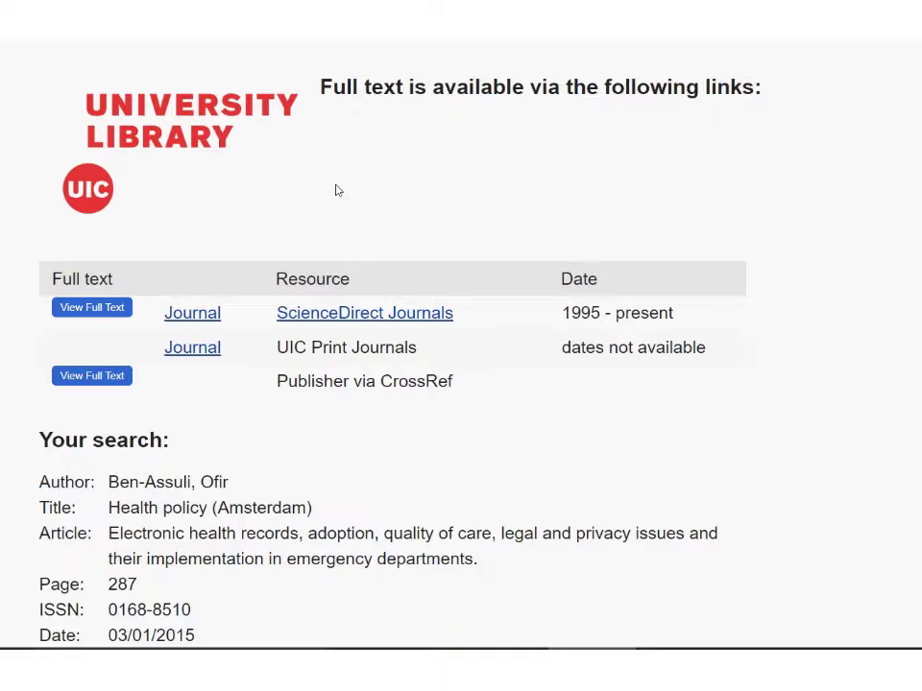
{"action": "scroll", "coordinate": [344, 229], "scroll_direction": "down", "scroll_amount": 4}
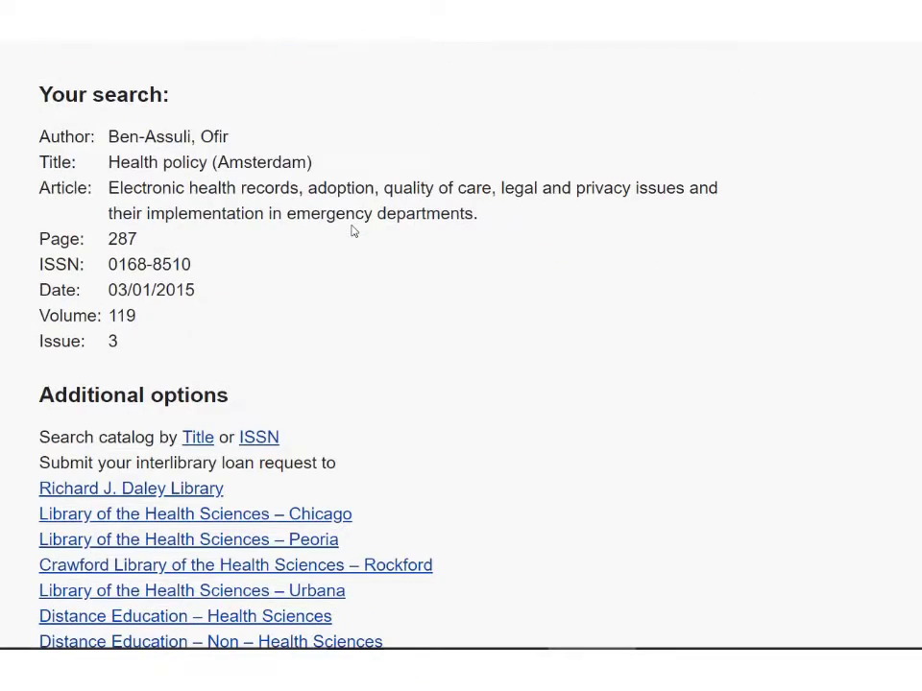
{"action": "scroll", "coordinate": [353, 232], "scroll_direction": "down", "scroll_amount": 3}
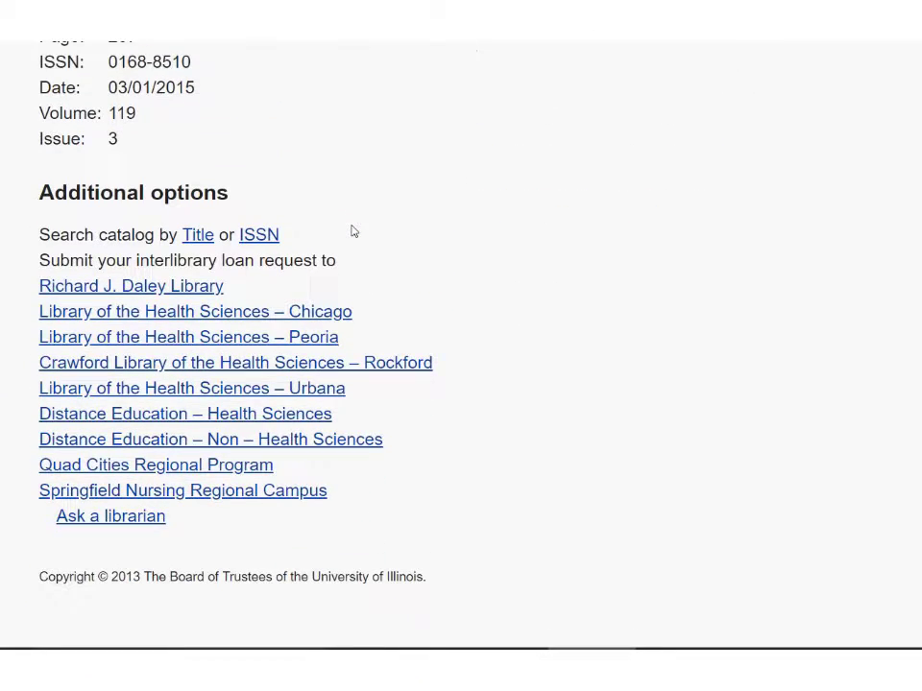
{"action": "left_click", "coordinate": [260, 315]}
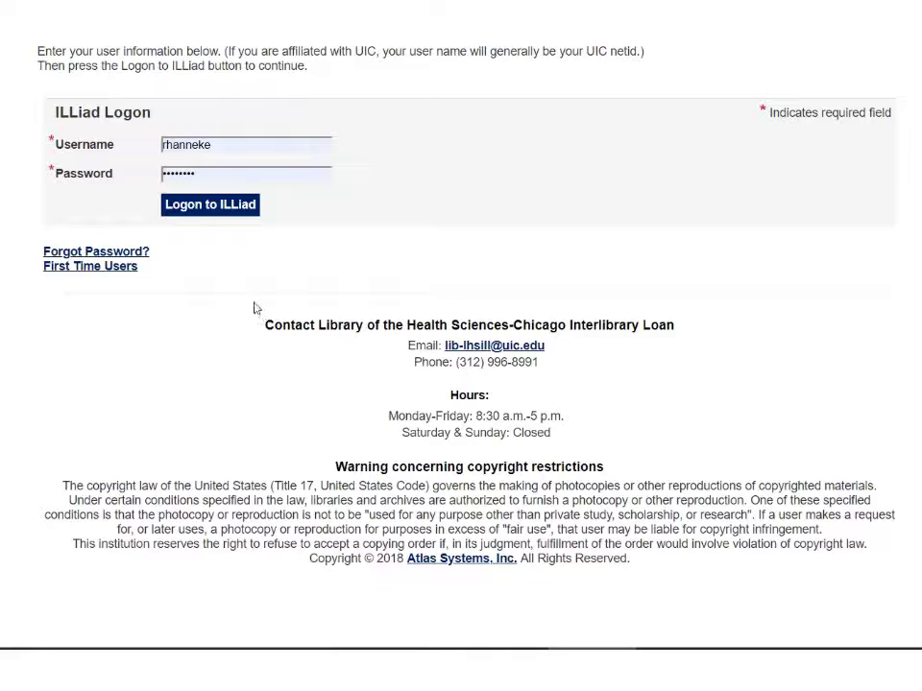
Point out the first-time users option, log on to ILLiad with the prefilled credentials, and review the prefilled Article Request form
{"action": "left_click_drag", "start_coordinate": [157, 272], "coordinate": [45, 272]}
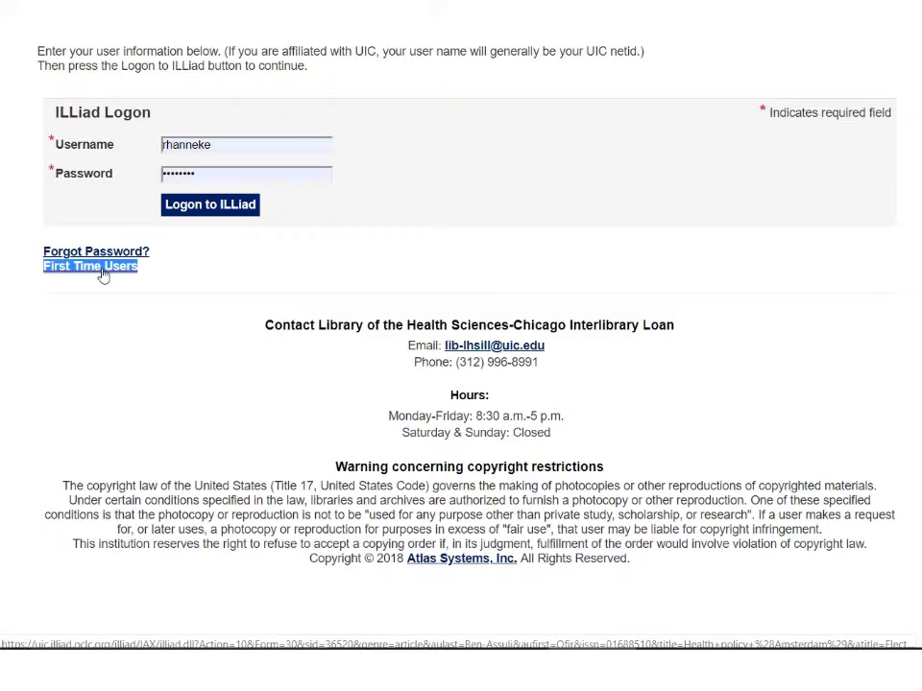
{"action": "left_click", "coordinate": [270, 281]}
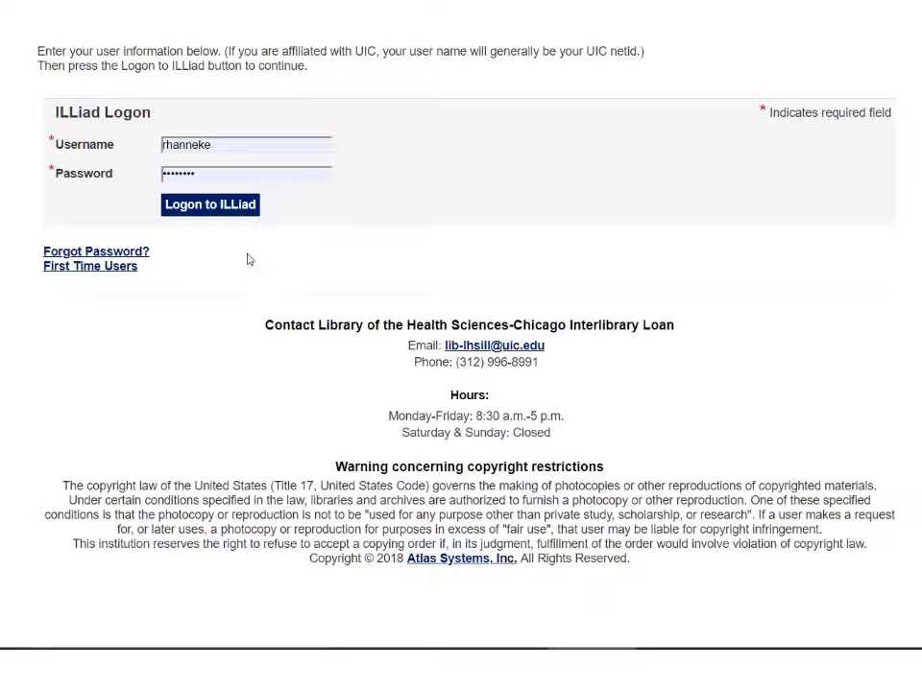
{"action": "left_click", "coordinate": [222, 214]}
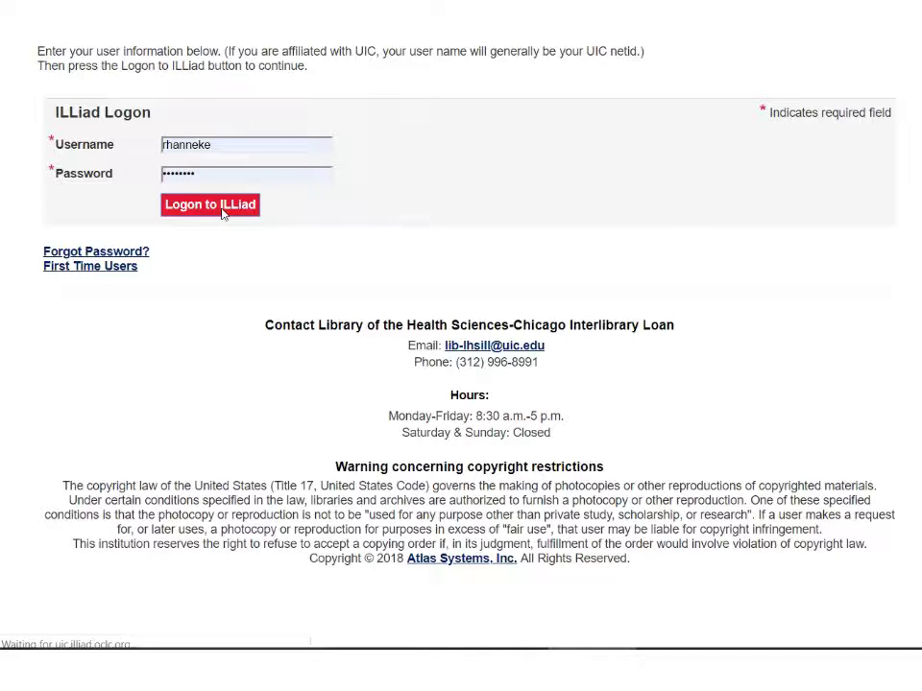
{"action": "scroll", "coordinate": [508, 380], "scroll_direction": "down", "scroll_amount": 5}
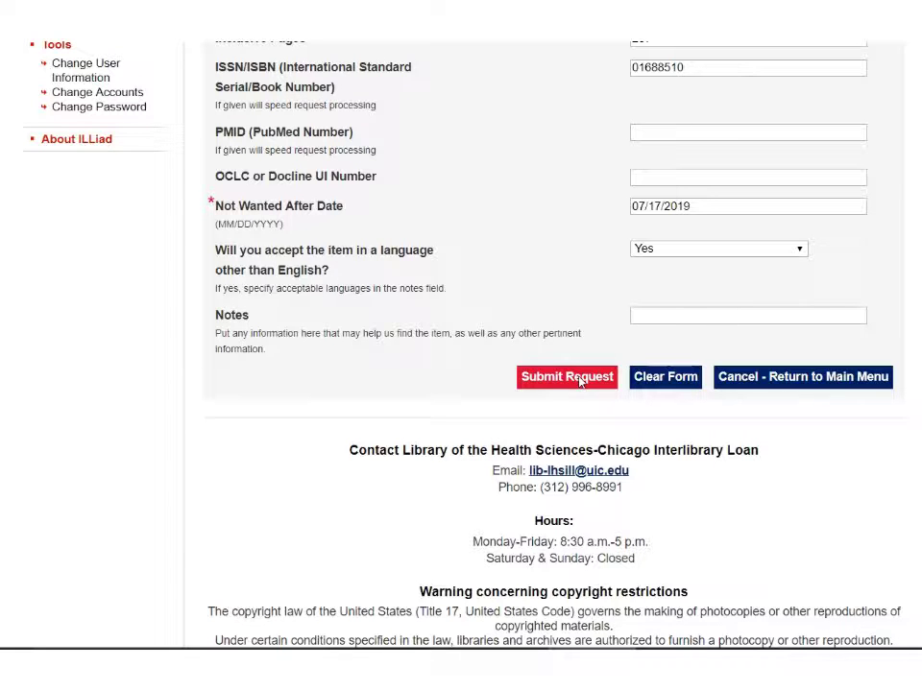
{"action": "scroll", "coordinate": [577, 380], "scroll_direction": "up", "scroll_amount": 5}
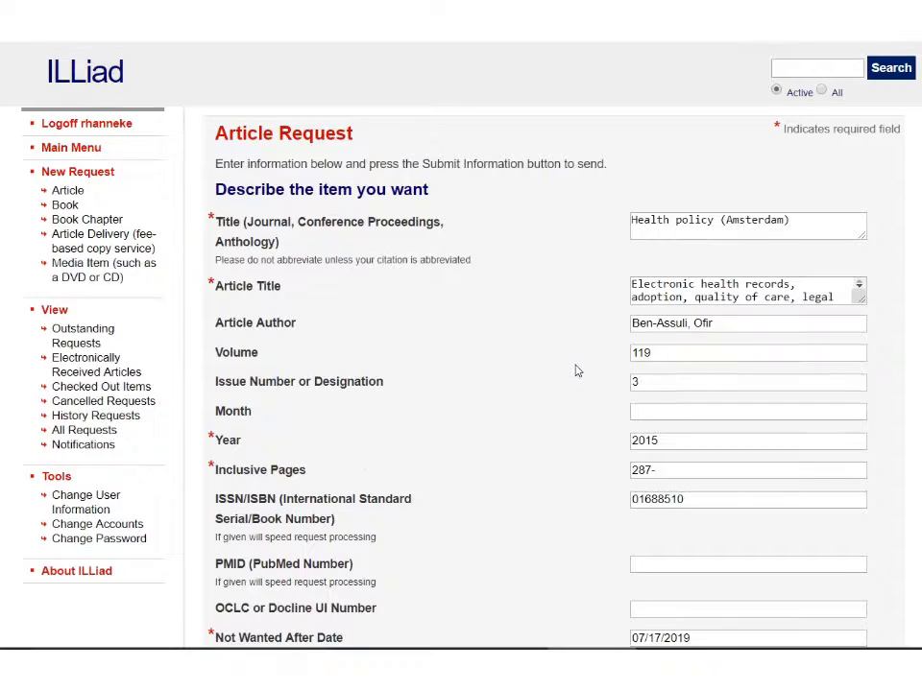